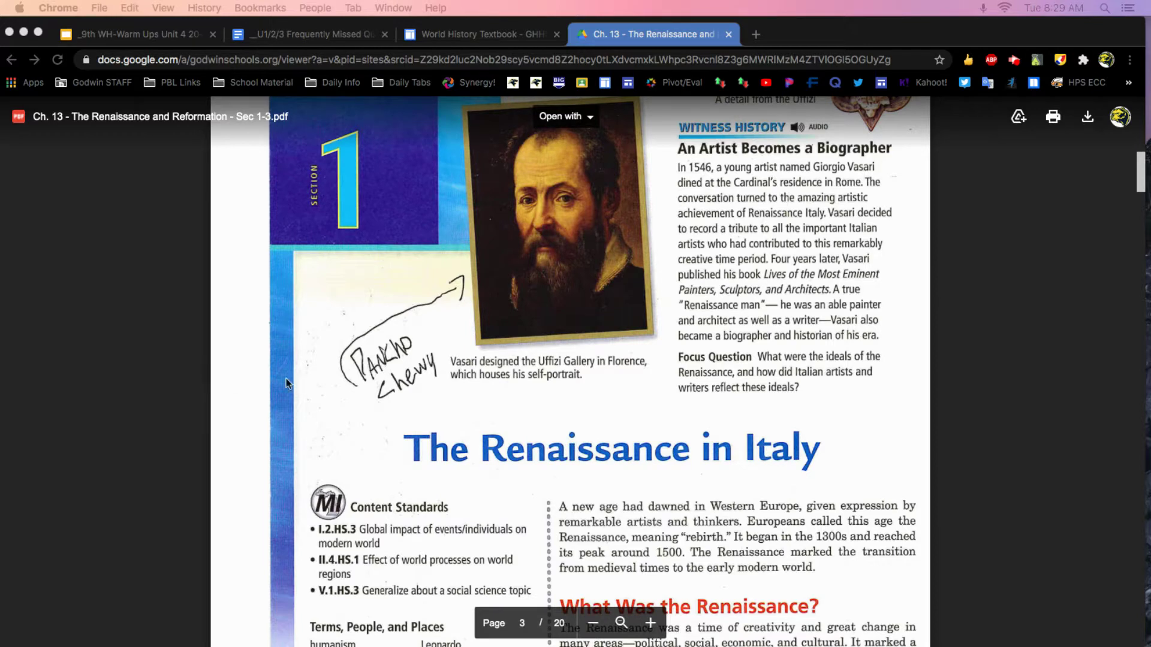
Step: Enlarge page 3 so 'The Renaissance in Italy' heading and opening text are readable
click(651, 628)
click(652, 622)
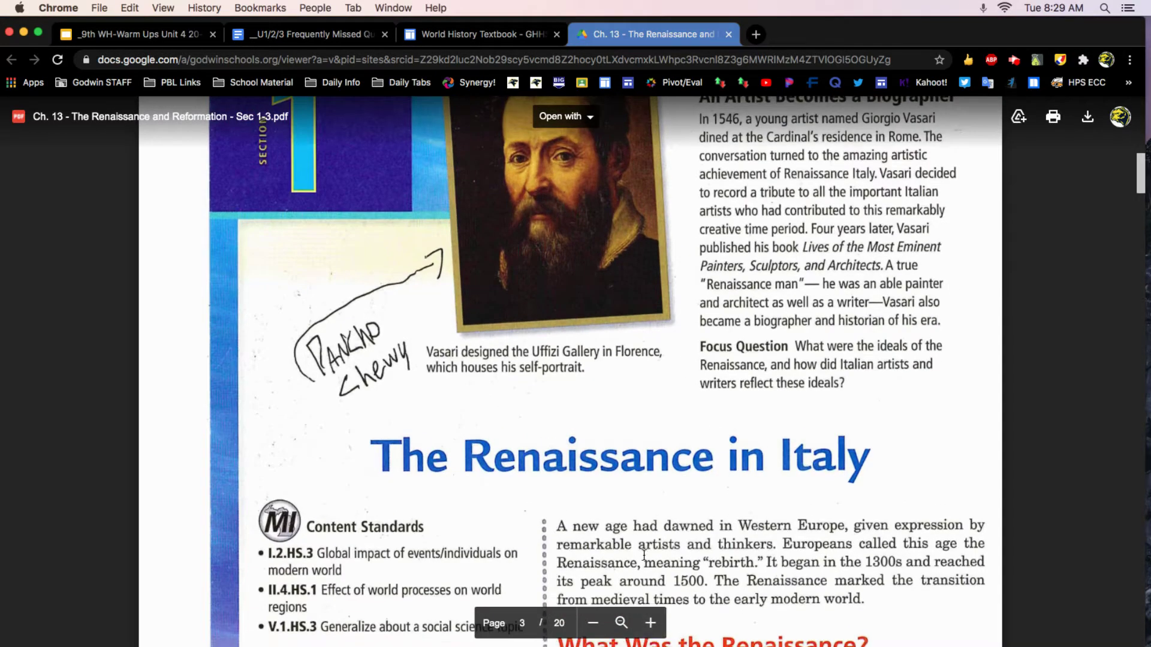
scroll(644, 546, down, 1)
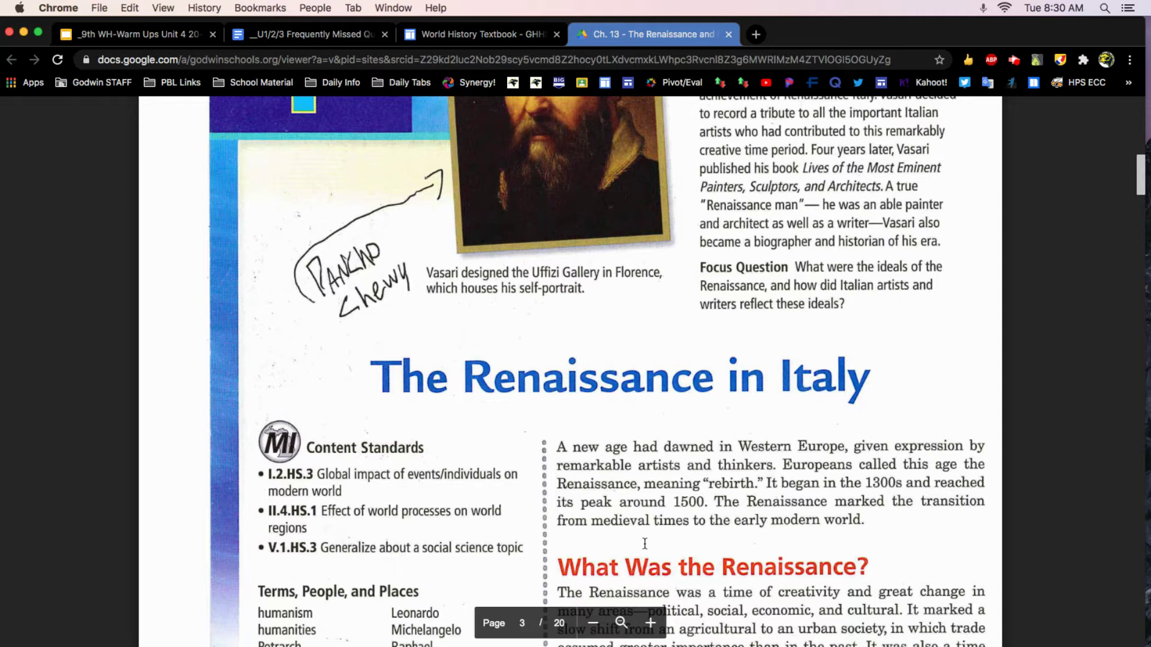
scroll(644, 543, down, 3)
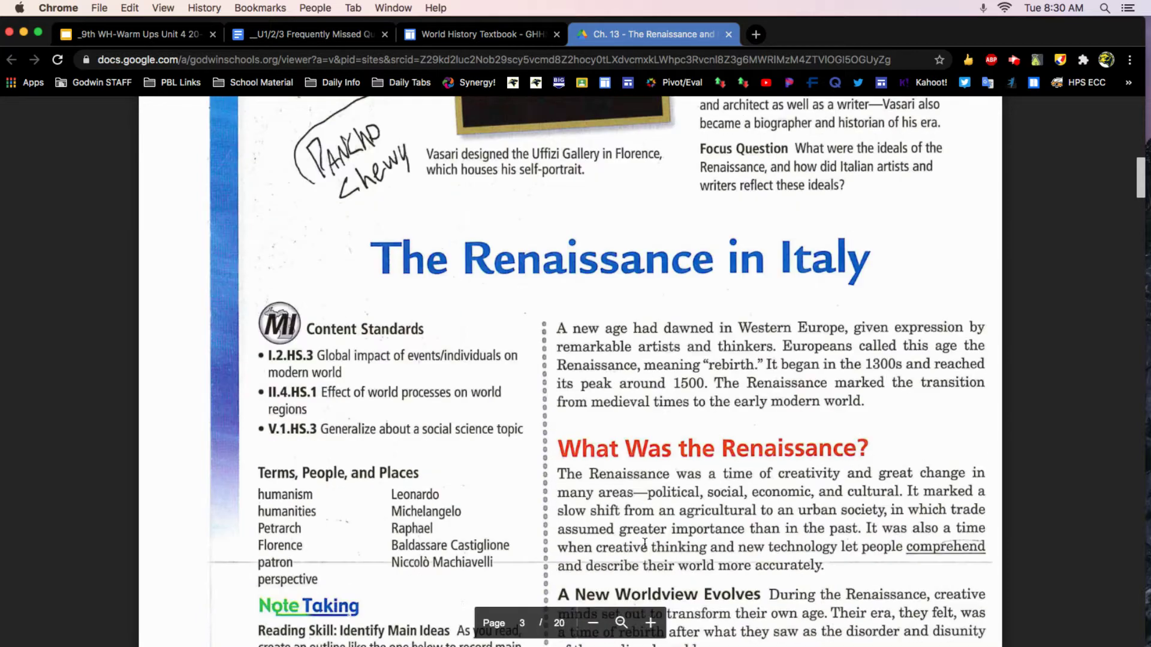
scroll(644, 543, down, 1)
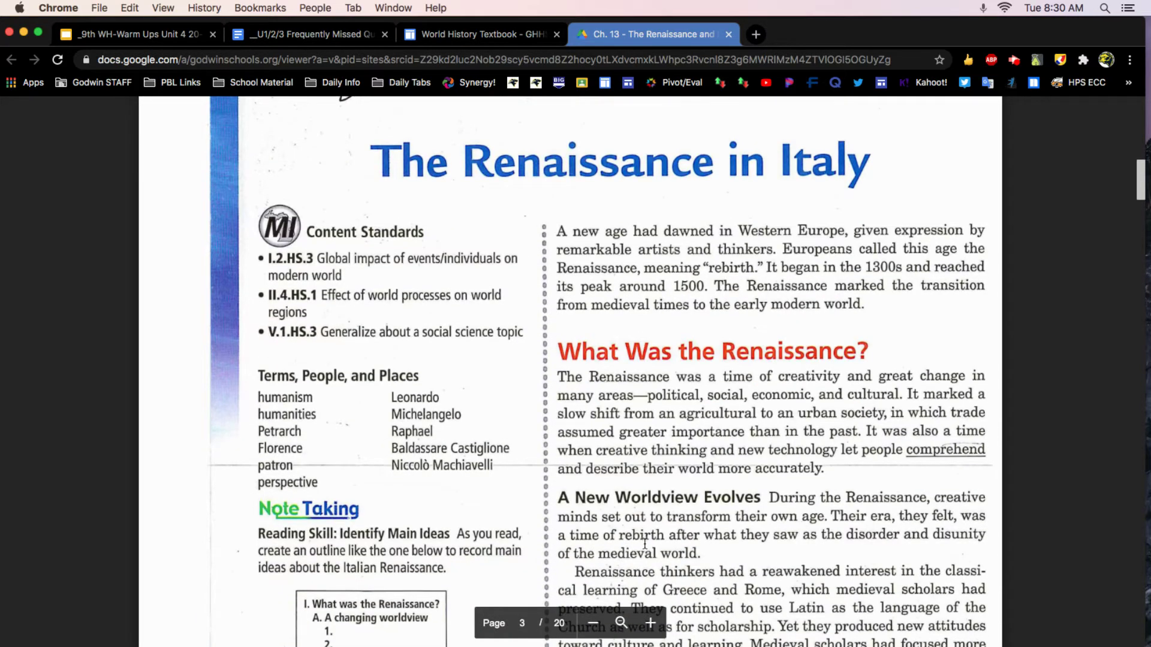
scroll(644, 543, down, 2)
scroll(644, 543, down, 1)
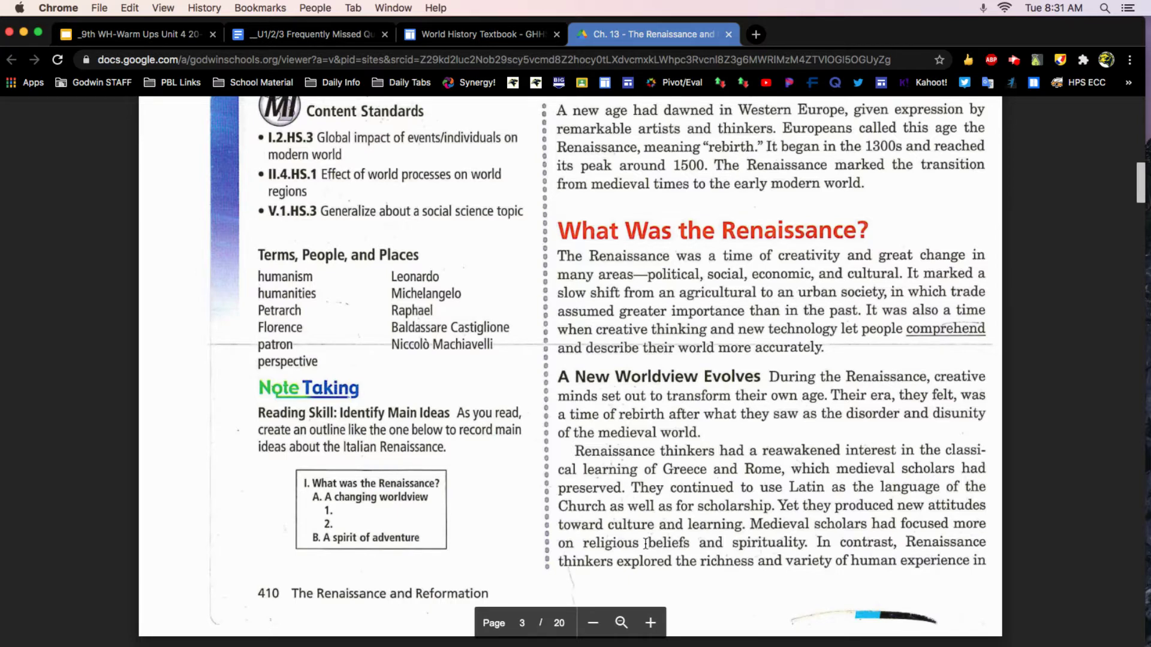
scroll(645, 543, down, 5)
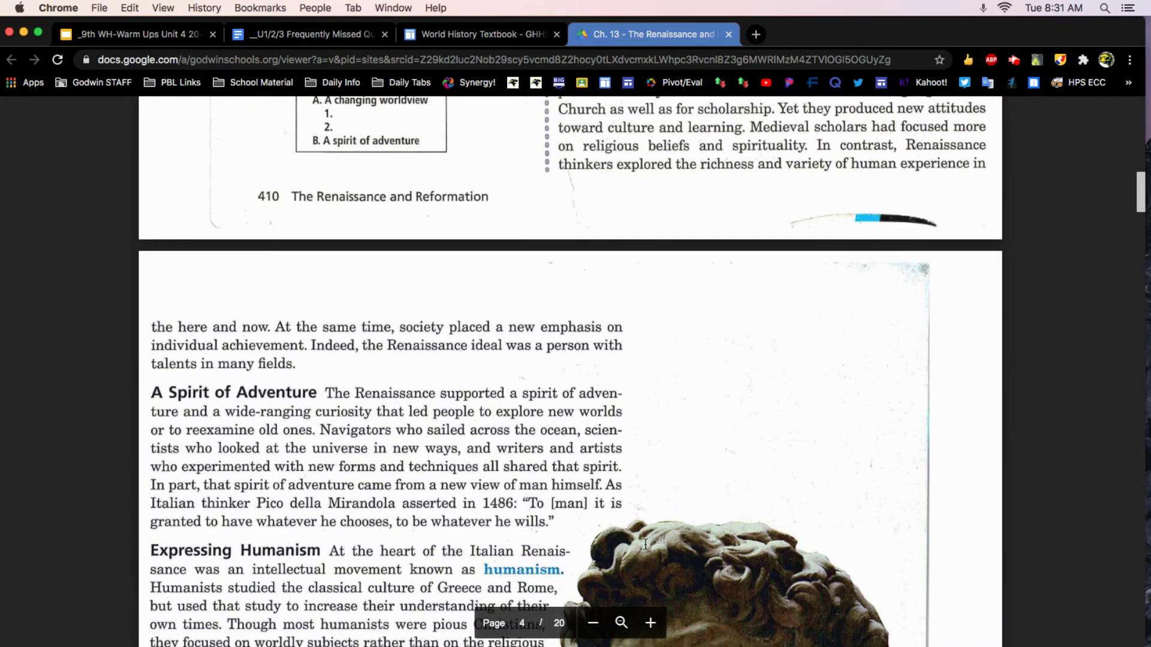
scroll(644, 543, down, 3)
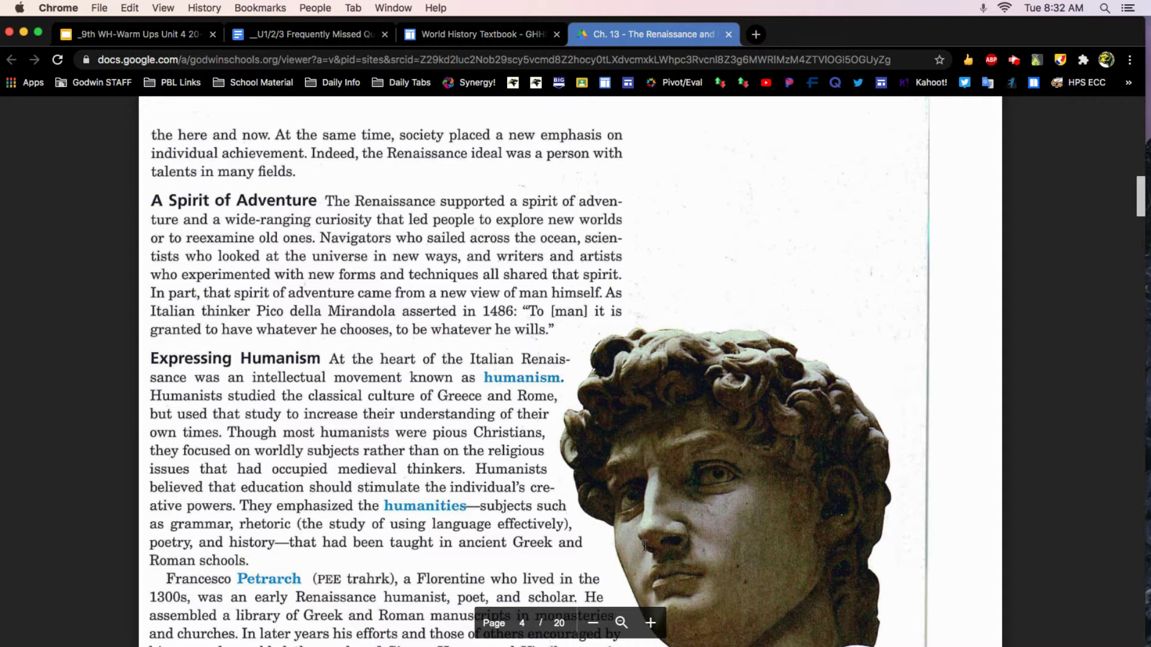
scroll(644, 546, down, 1)
scroll(643, 546, down, 1)
scroll(644, 546, down, 1)
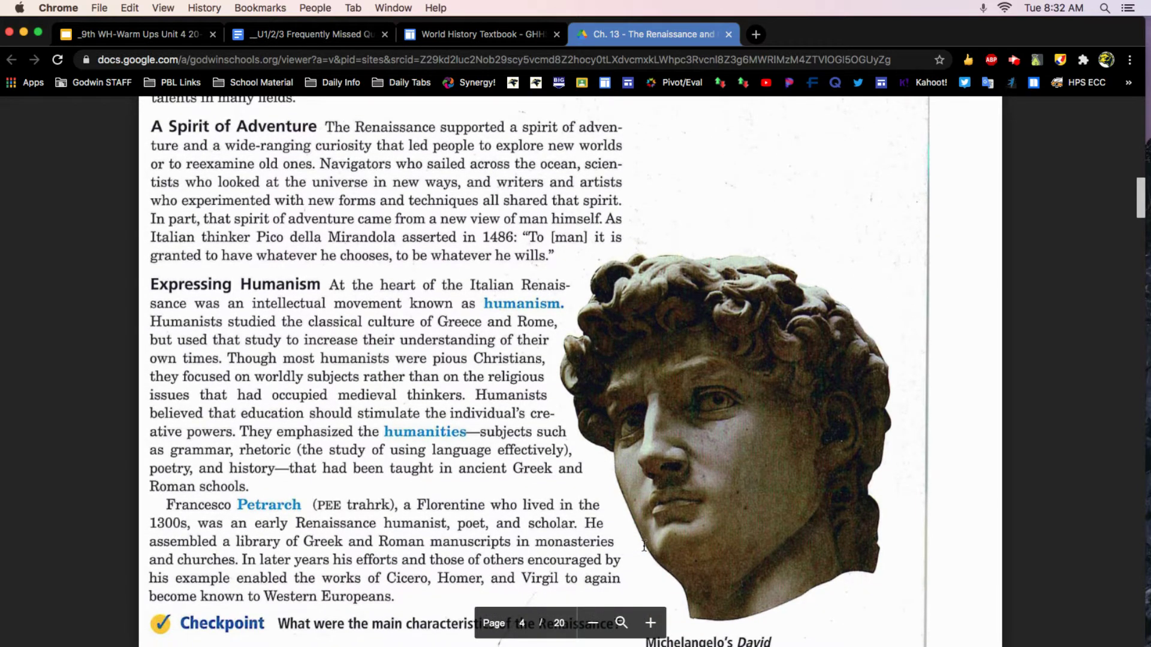
scroll(644, 546, down, 1)
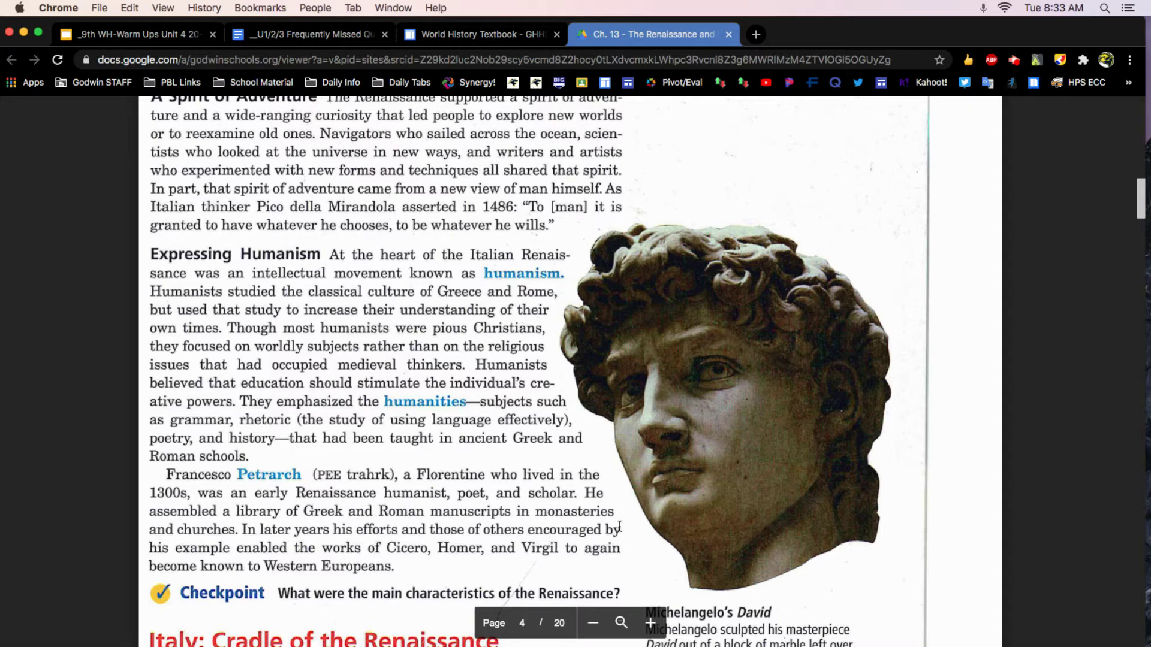
scroll(614, 520, down, 3)
scroll(614, 519, down, 2)
scroll(615, 520, down, 2)
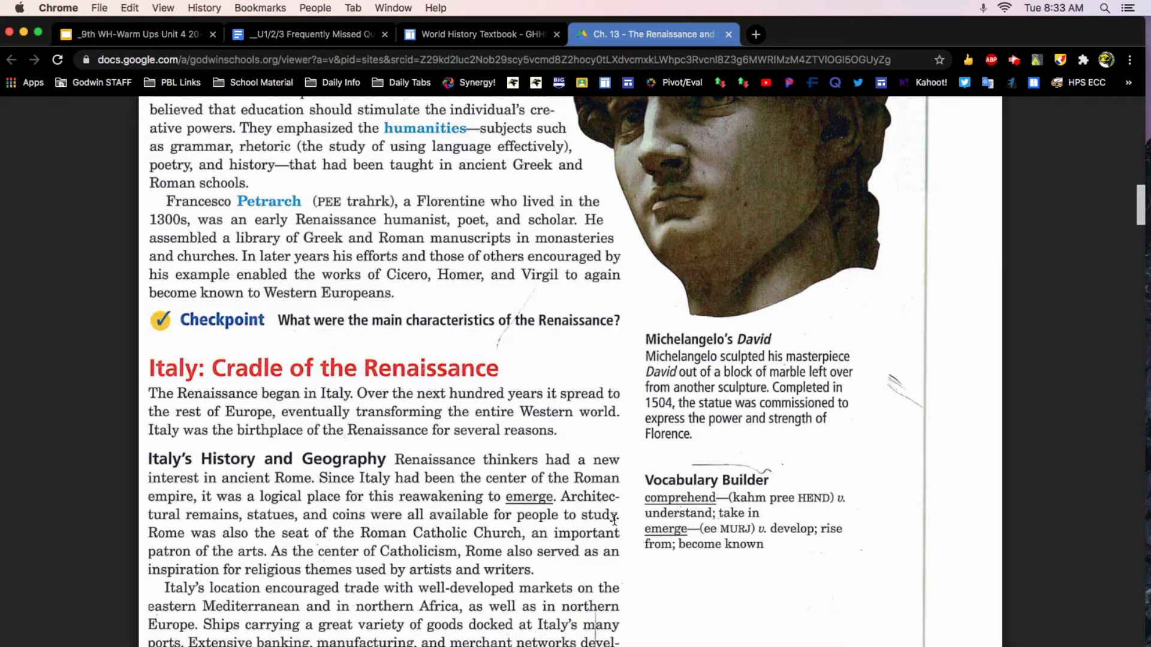
scroll(614, 520, down, 2)
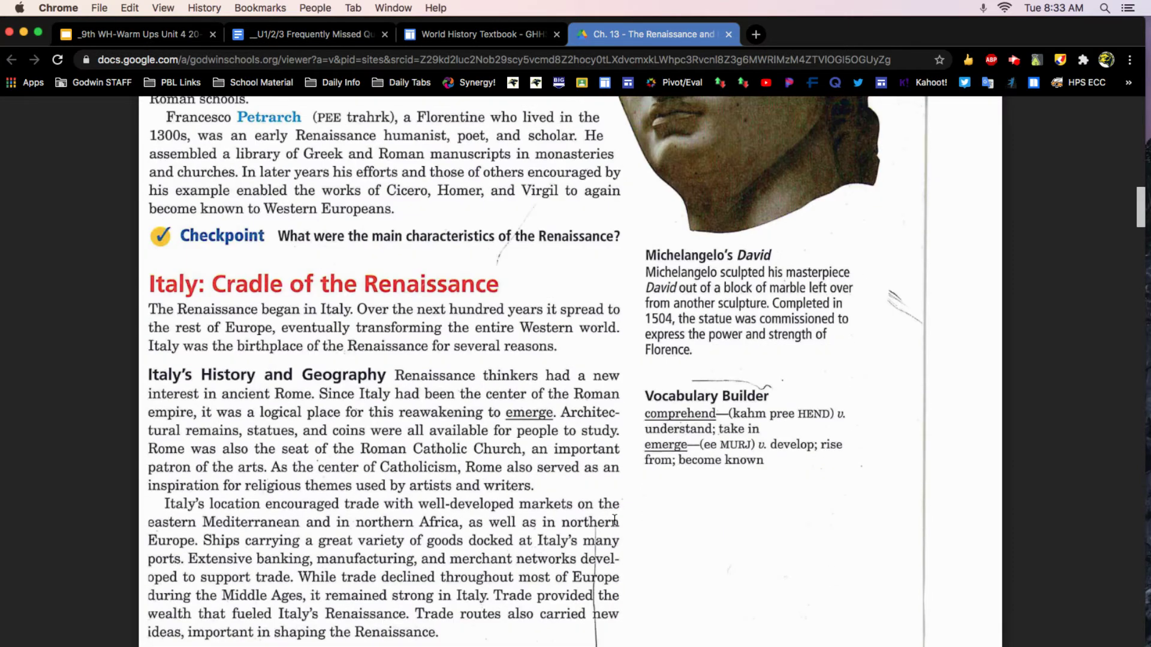
scroll(615, 519, down, 1)
scroll(615, 520, down, 1)
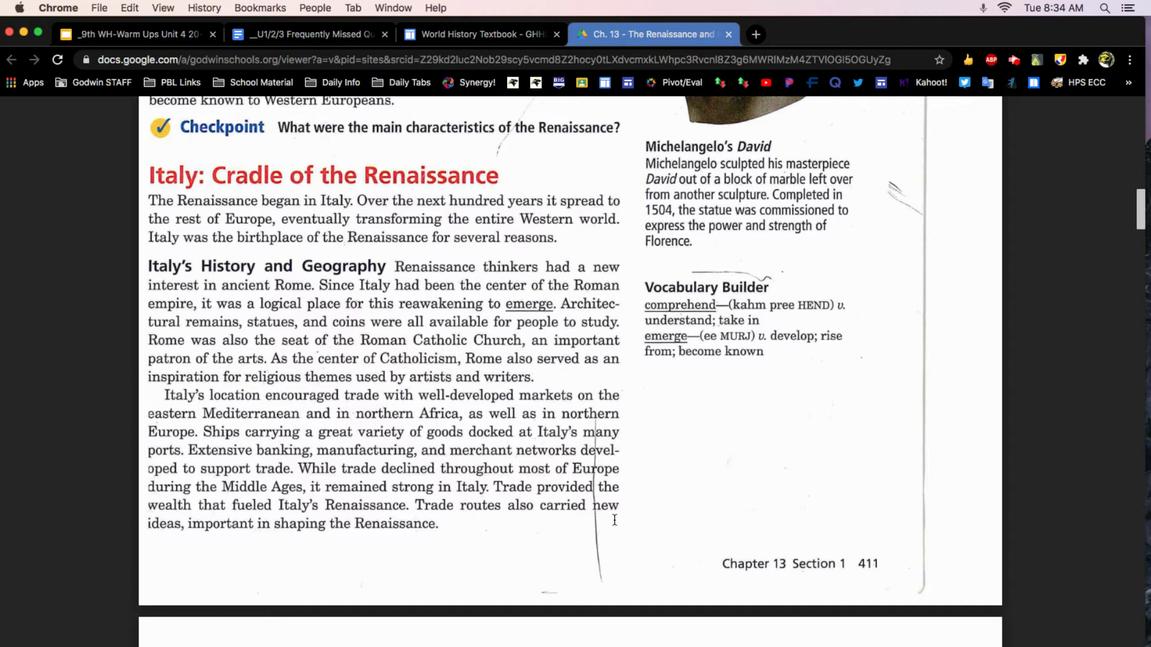
scroll(613, 520, down, 1)
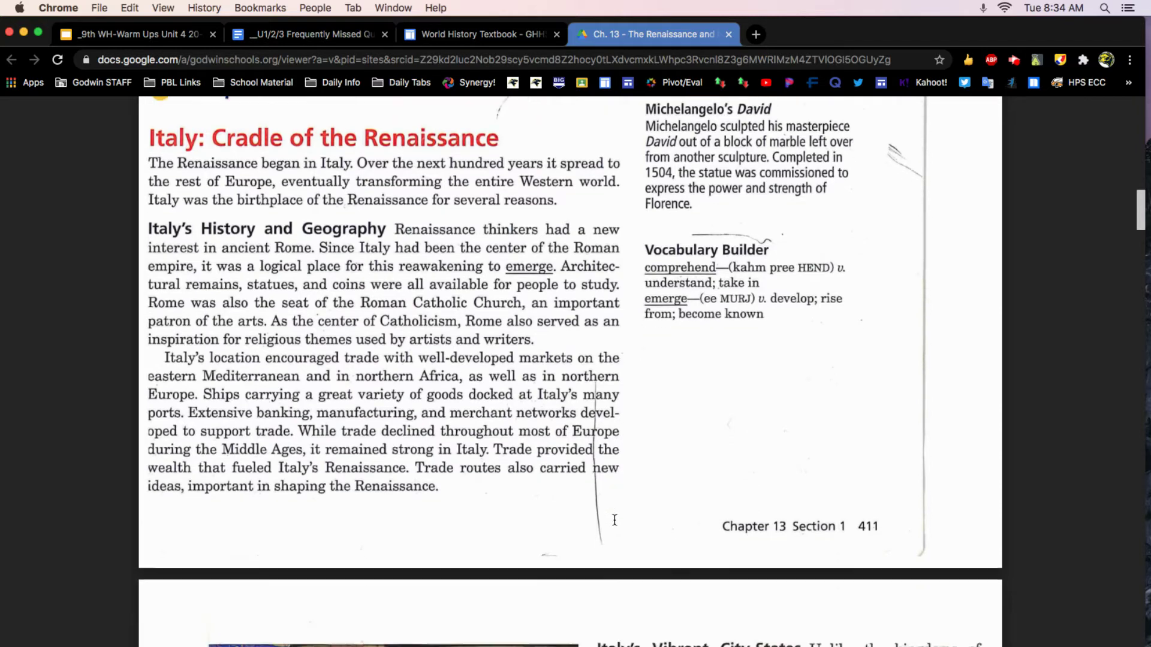
scroll(614, 519, down, 1)
scroll(614, 520, down, 2)
scroll(614, 520, down, 2)
scroll(614, 520, down, 1)
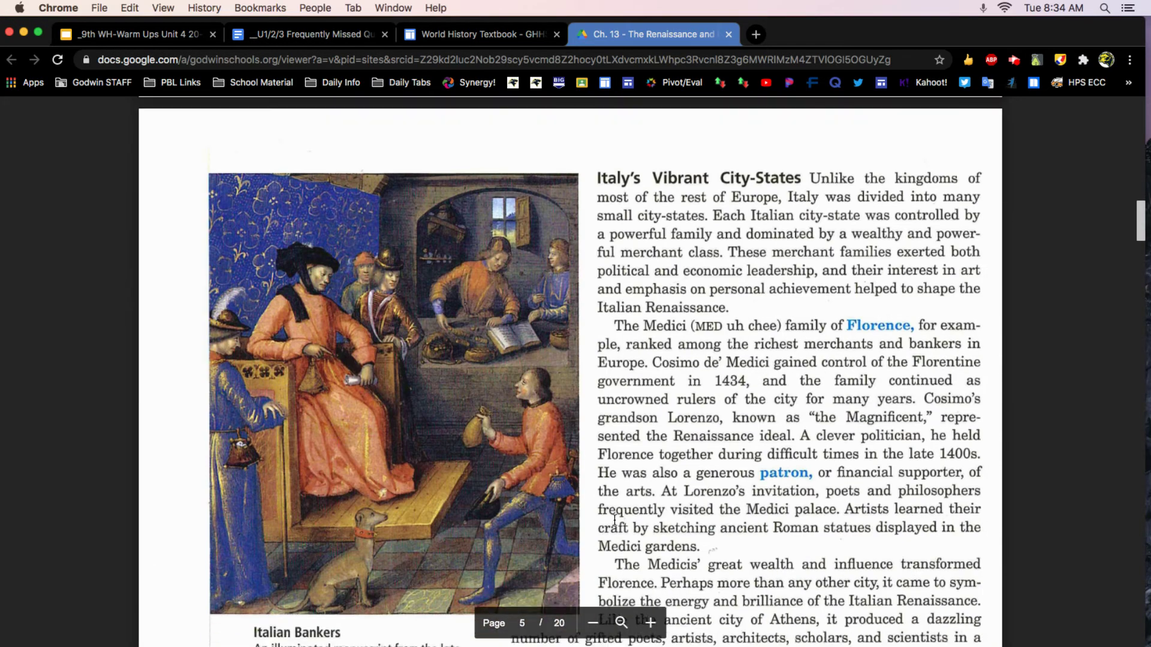
scroll(614, 520, down, 1)
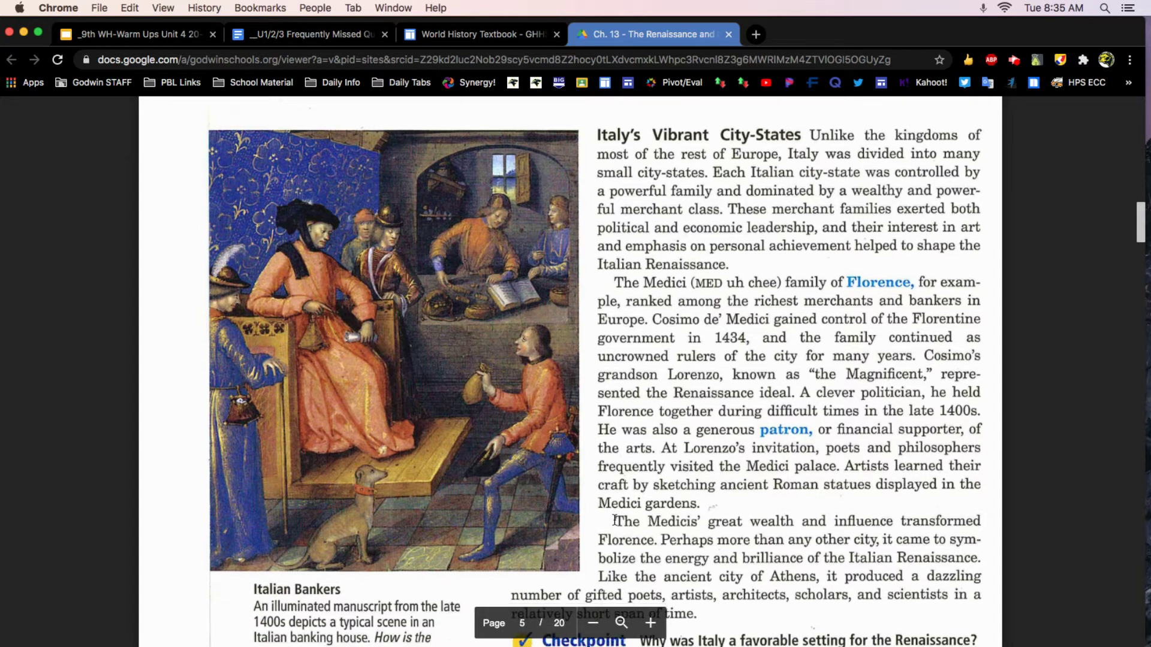
scroll(615, 520, down, 2)
scroll(614, 521, down, 1)
scroll(615, 521, down, 1)
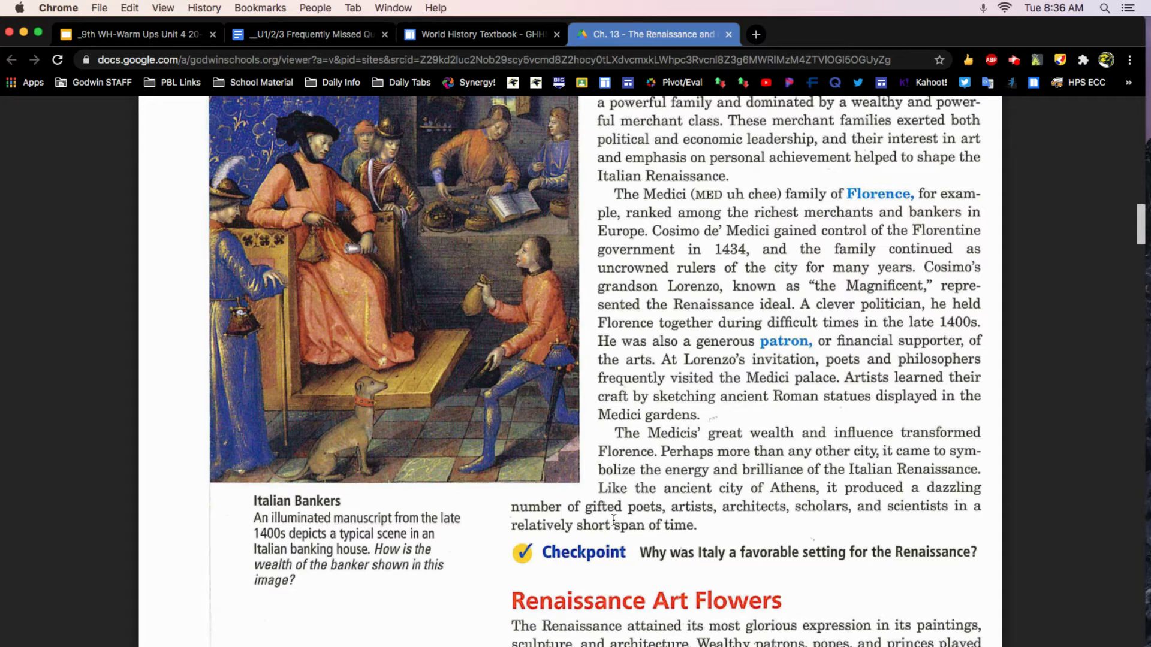
scroll(619, 515, down, 1)
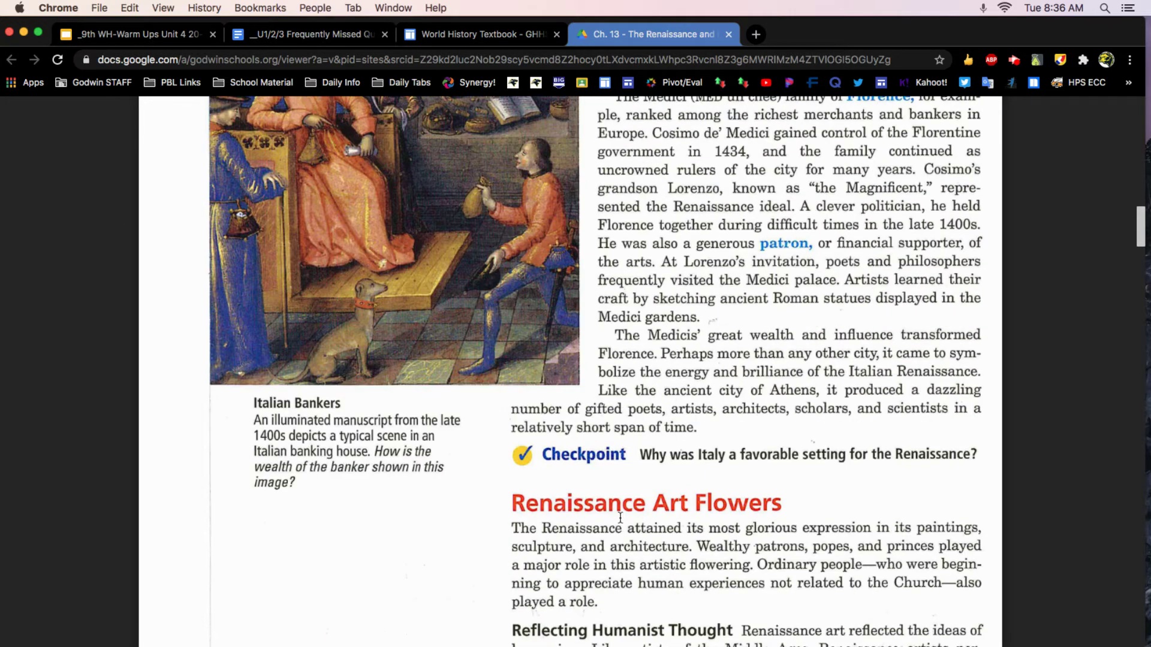
scroll(618, 515, down, 3)
scroll(619, 520, down, 4)
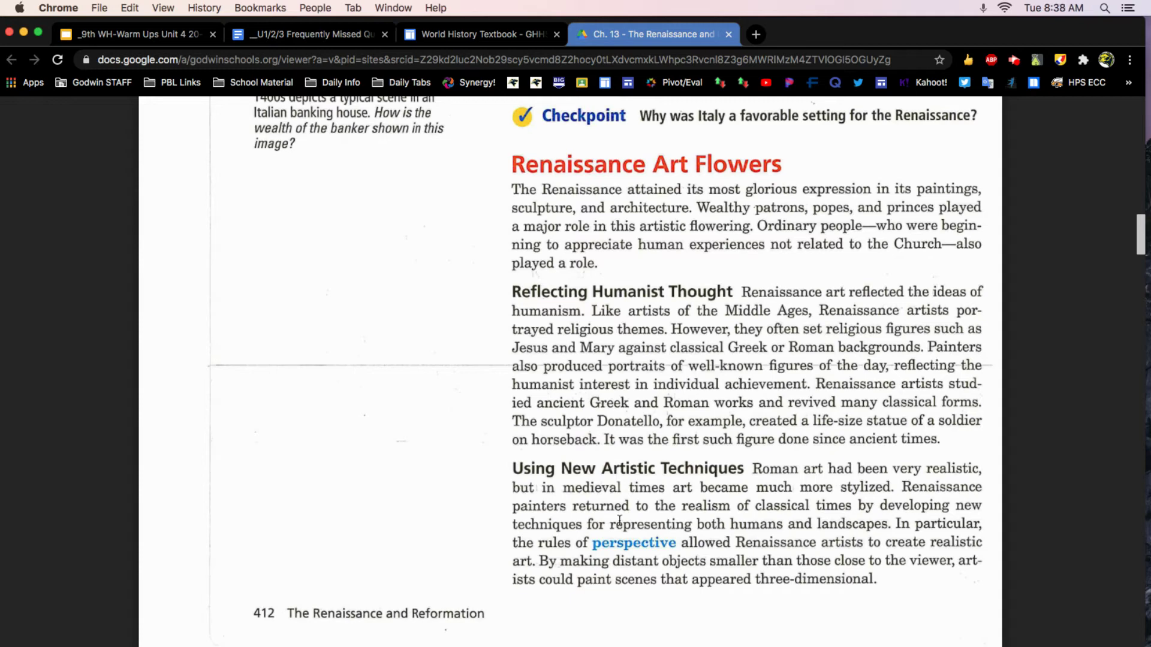
scroll(619, 523, down, 1)
scroll(619, 524, down, 5)
scroll(620, 524, down, 5)
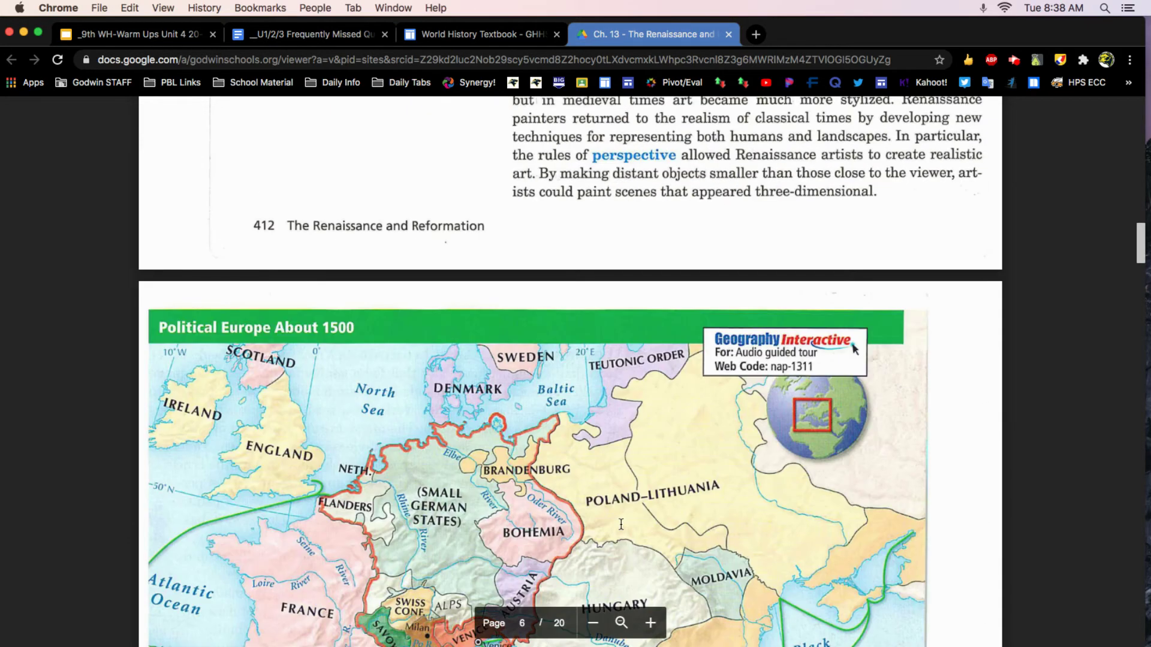
scroll(621, 522, down, 4)
scroll(620, 520, down, 3)
scroll(621, 522, down, 1)
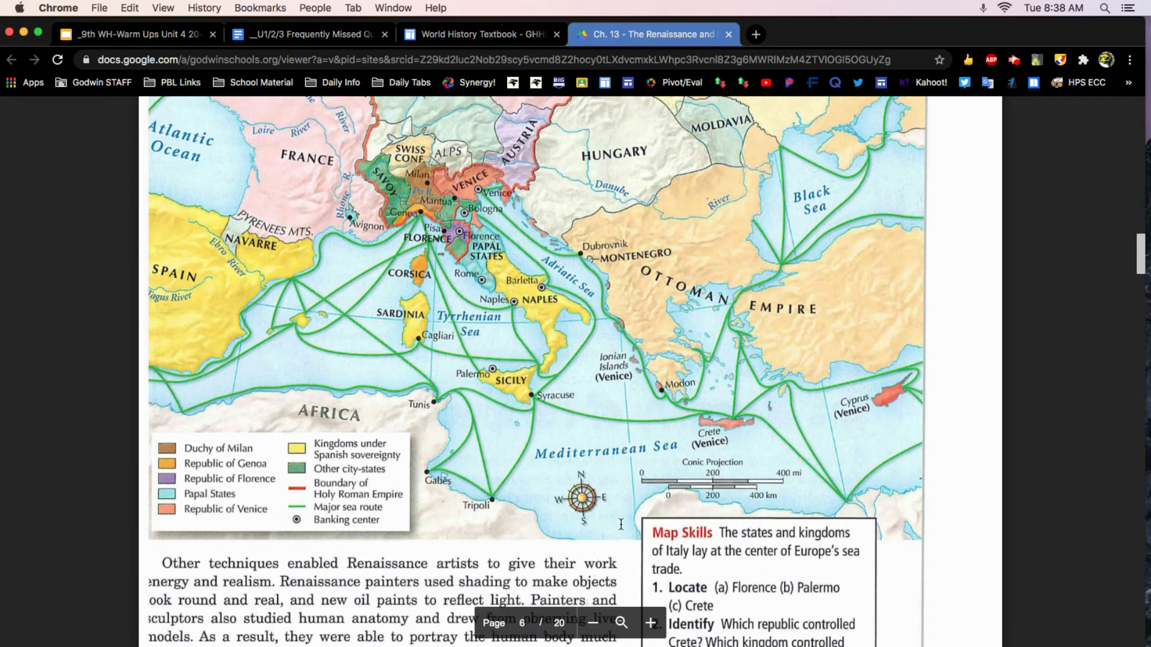
scroll(620, 523, down, 3)
scroll(621, 524, down, 2)
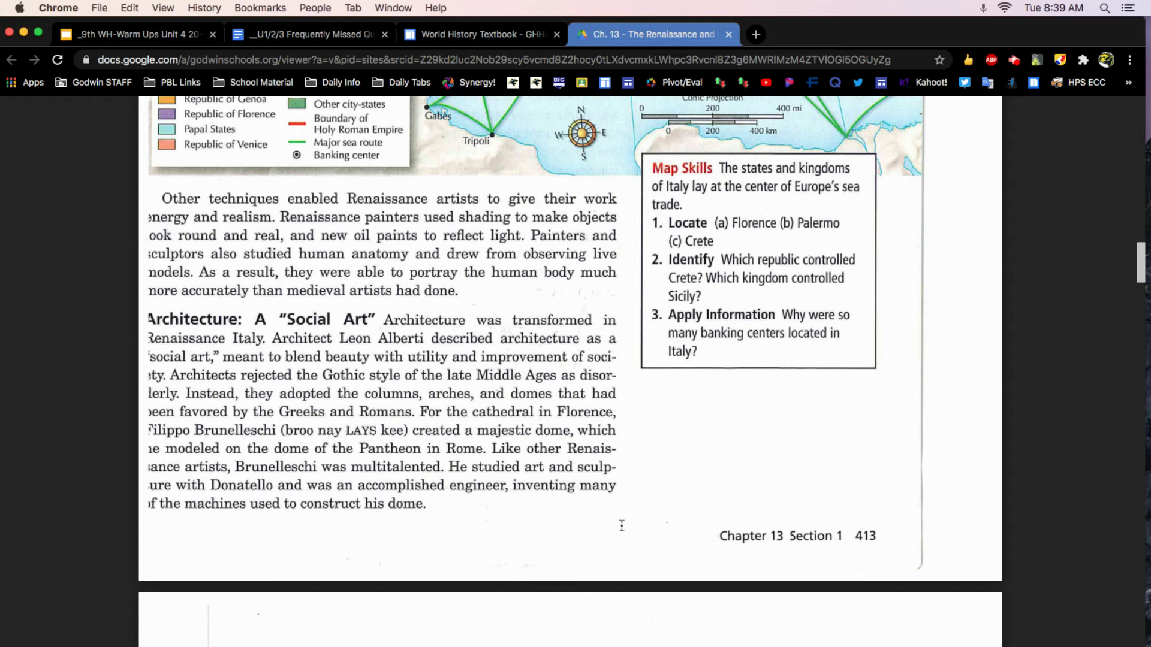
scroll(621, 526, down, 4)
scroll(621, 525, down, 2)
scroll(621, 526, down, 2)
scroll(620, 526, down, 2)
scroll(621, 525, down, 2)
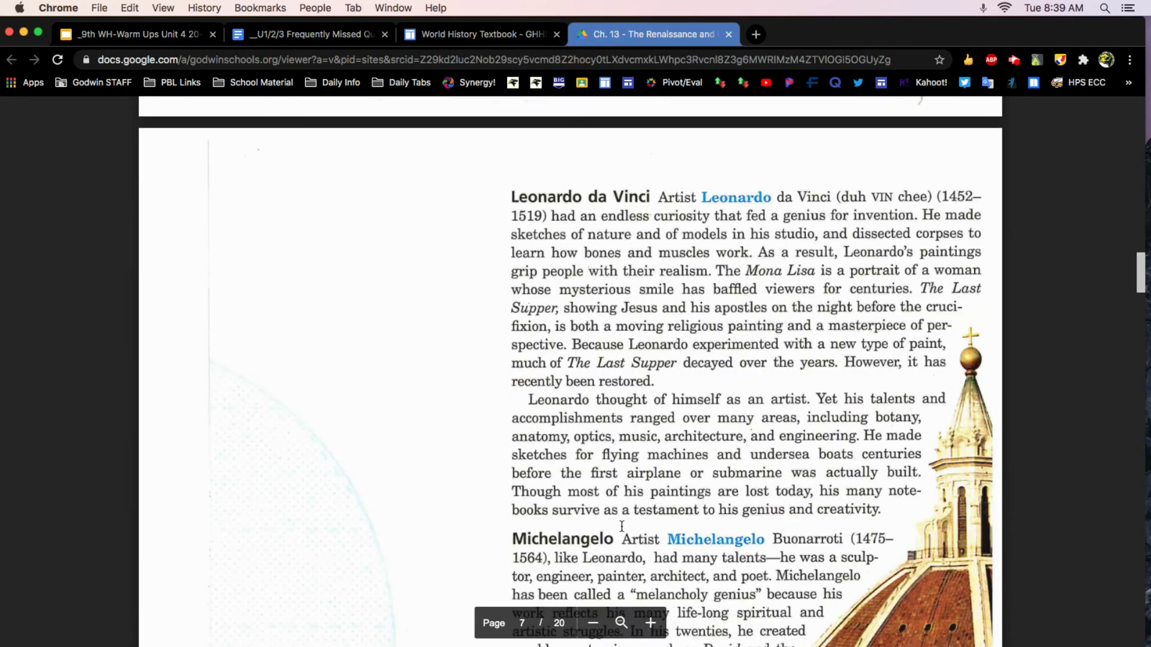
scroll(621, 526, down, 1)
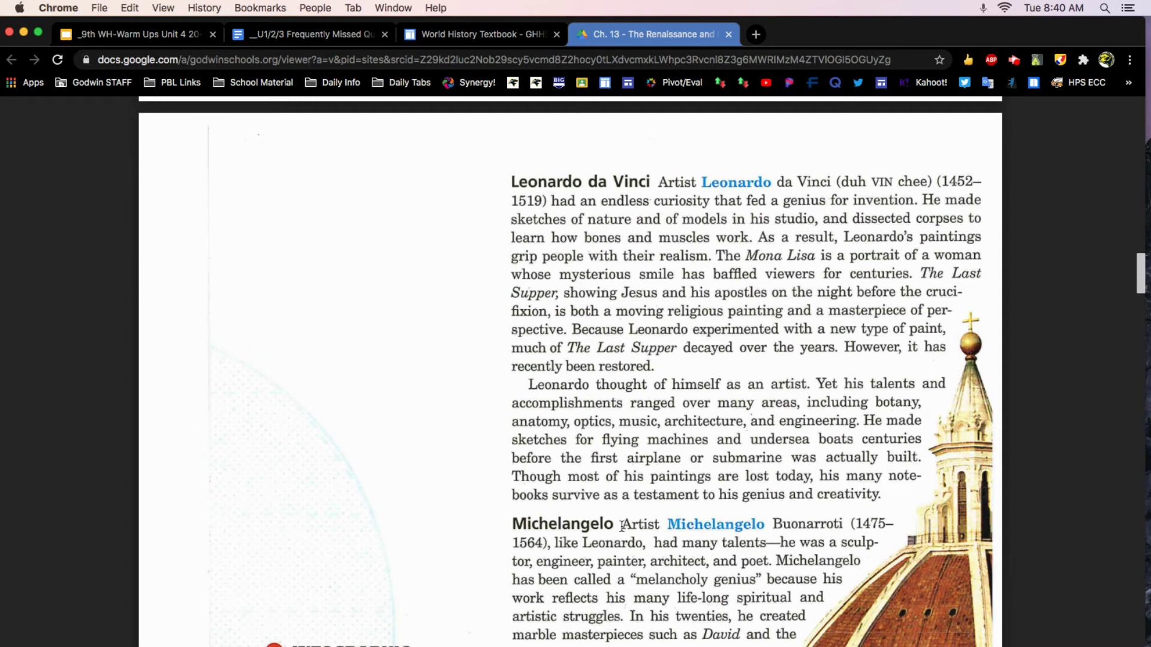
scroll(623, 526, down, 1)
scroll(622, 526, down, 1)
scroll(622, 526, down, 1)
scroll(622, 527, down, 2)
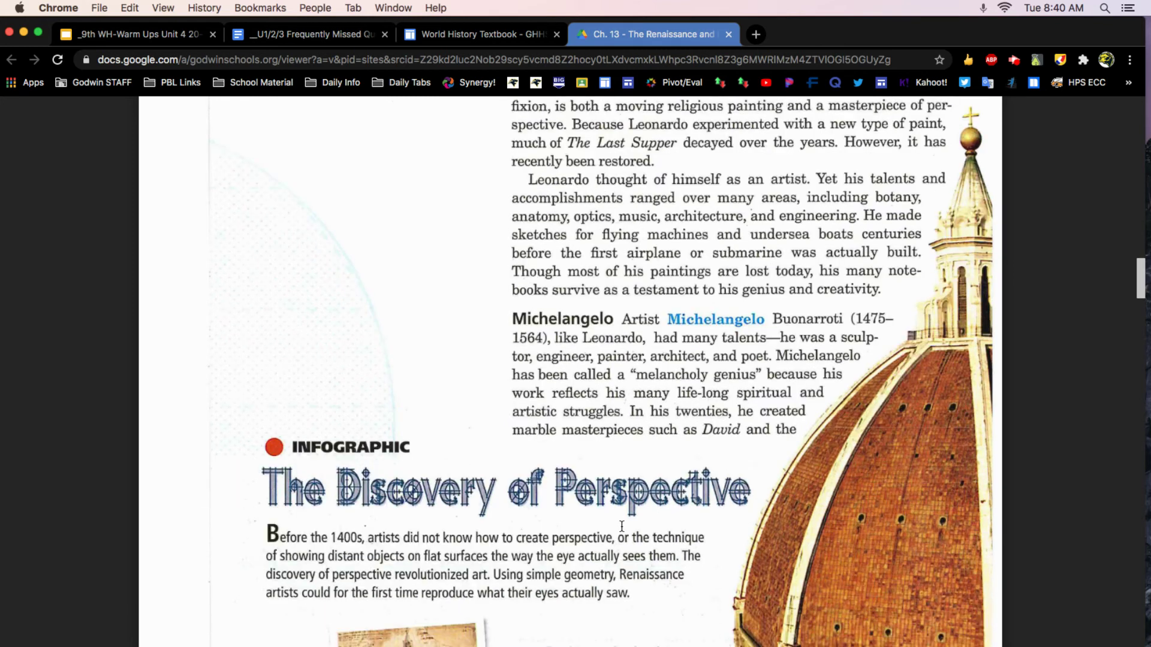
scroll(621, 528, down, 1)
scroll(621, 526, down, 1)
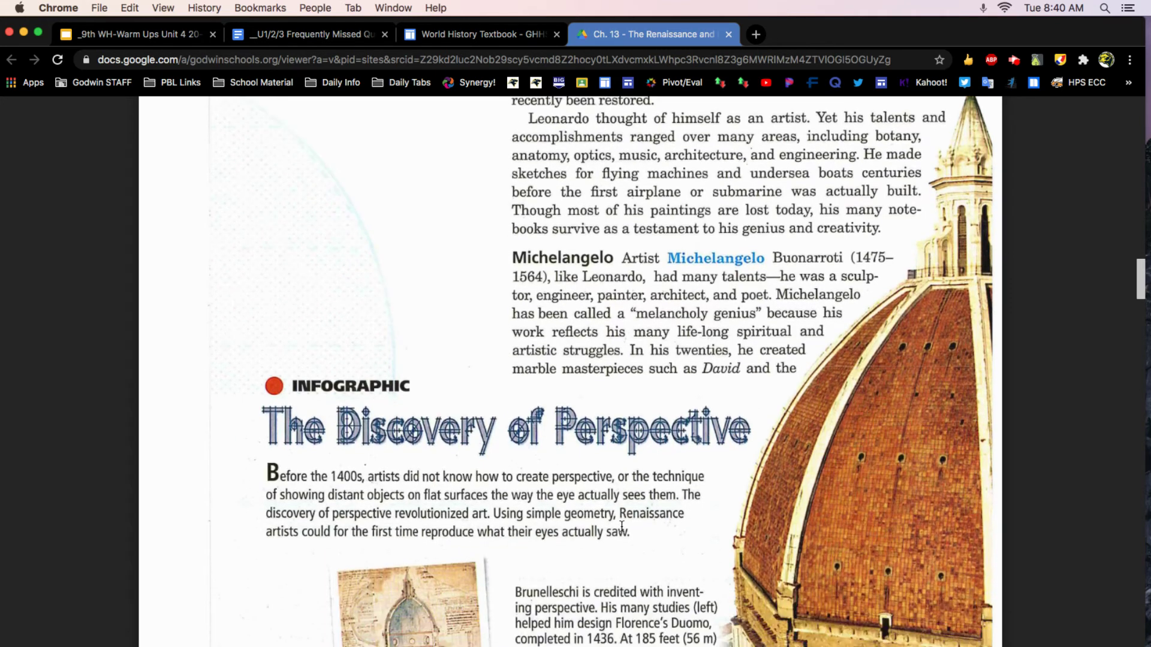
scroll(621, 527, down, 1)
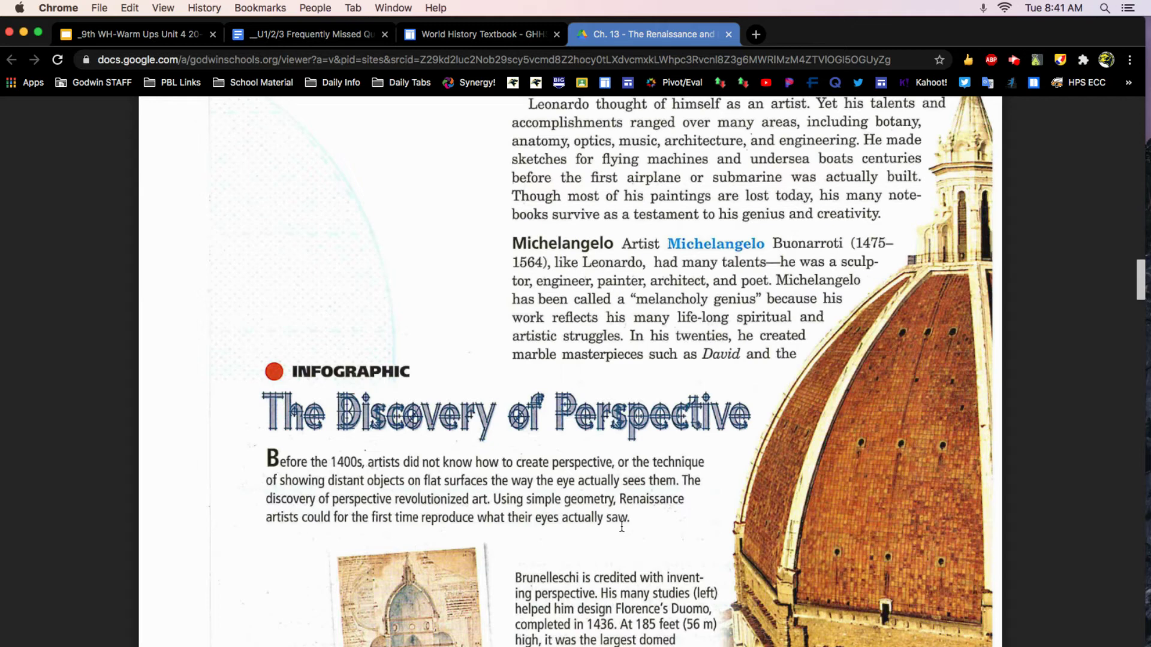
scroll(621, 525, down, 2)
scroll(620, 526, down, 5)
scroll(620, 525, down, 5)
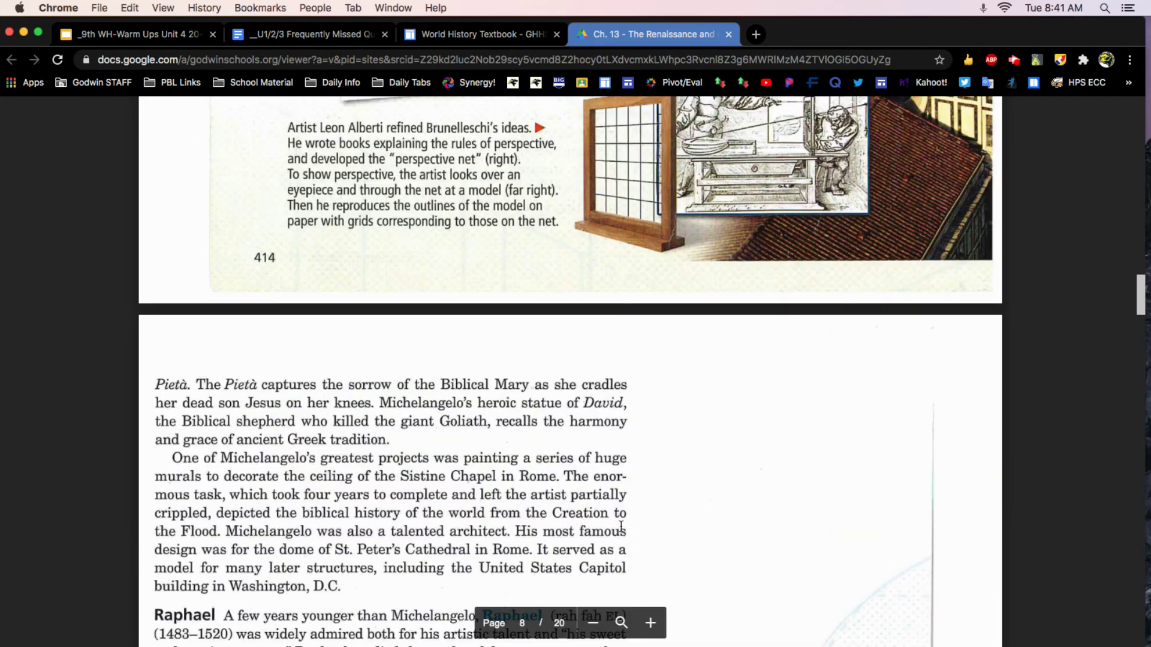
scroll(621, 525, down, 2)
scroll(621, 526, down, 1)
scroll(620, 526, down, 4)
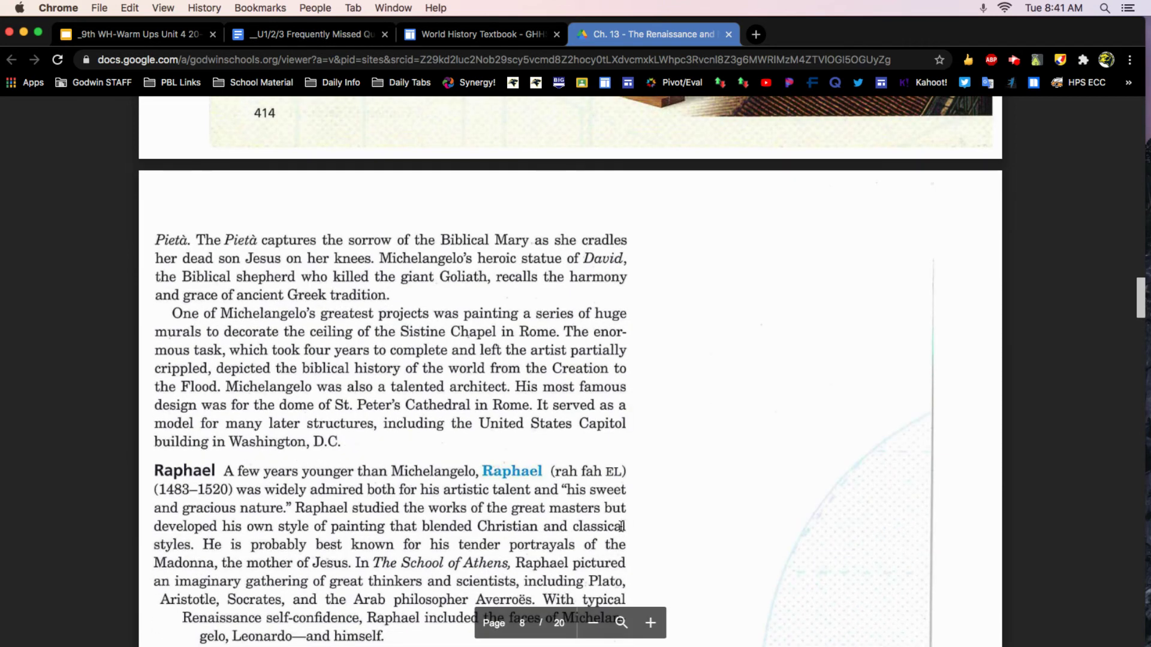
scroll(621, 526, down, 1)
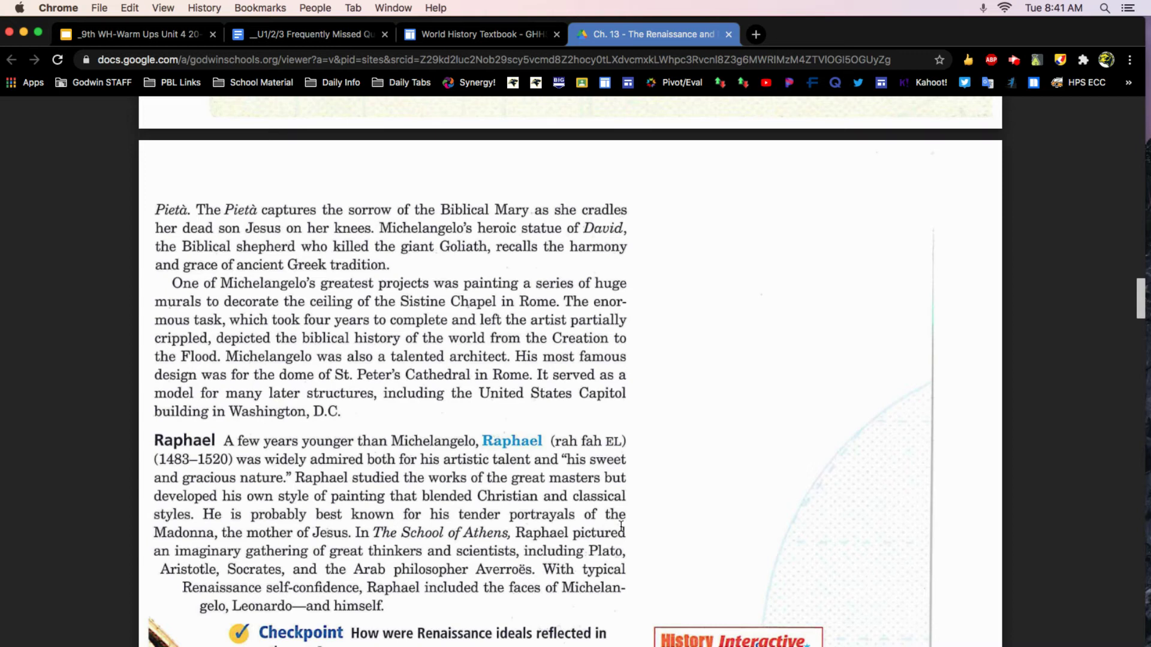
scroll(621, 526, down, 1)
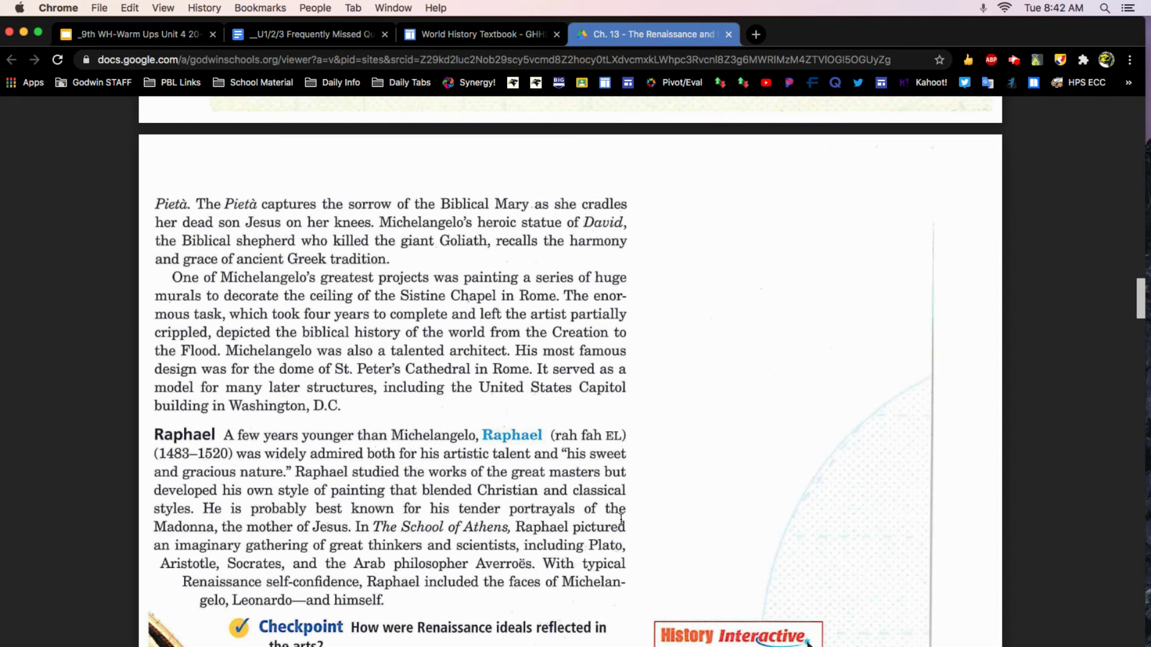
scroll(600, 497, down, 2)
scroll(598, 497, down, 3)
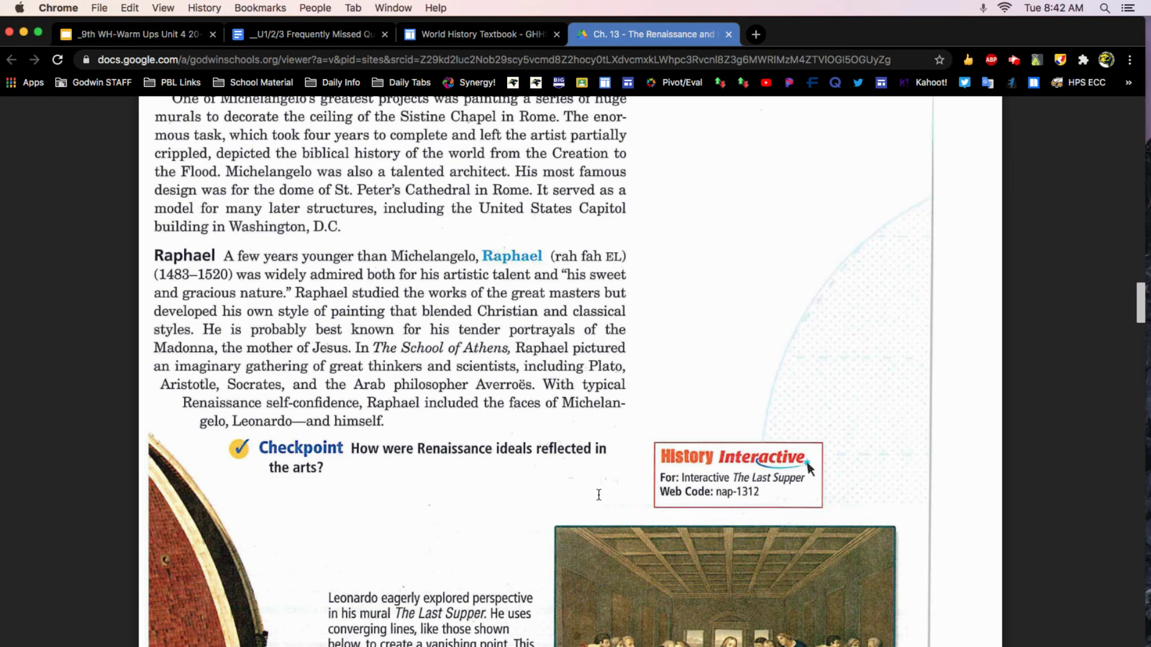
scroll(547, 357, down, 3)
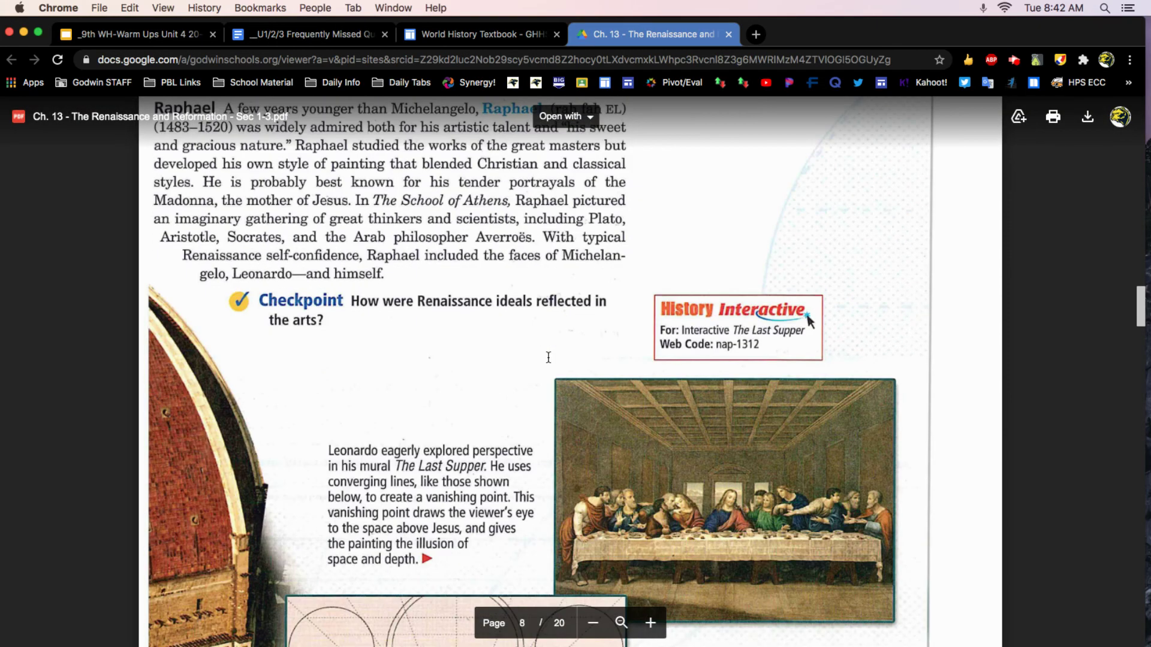
scroll(548, 357, down, 4)
scroll(547, 358, down, 5)
scroll(551, 353, down, 1)
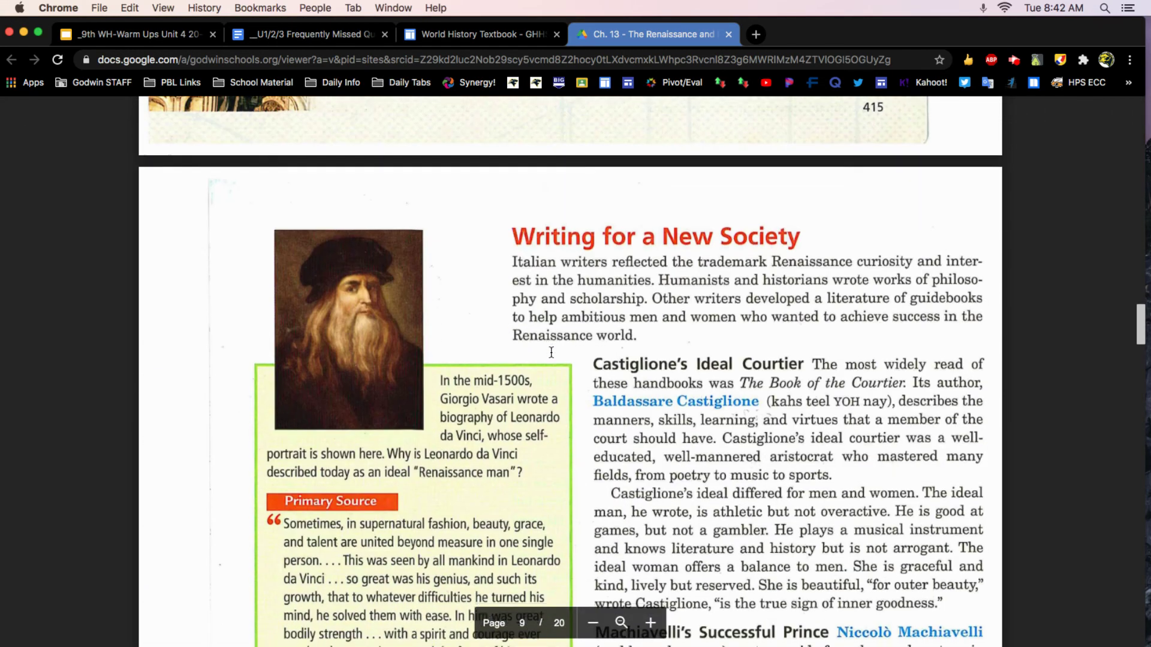
scroll(551, 353, down, 1)
scroll(549, 351, down, 1)
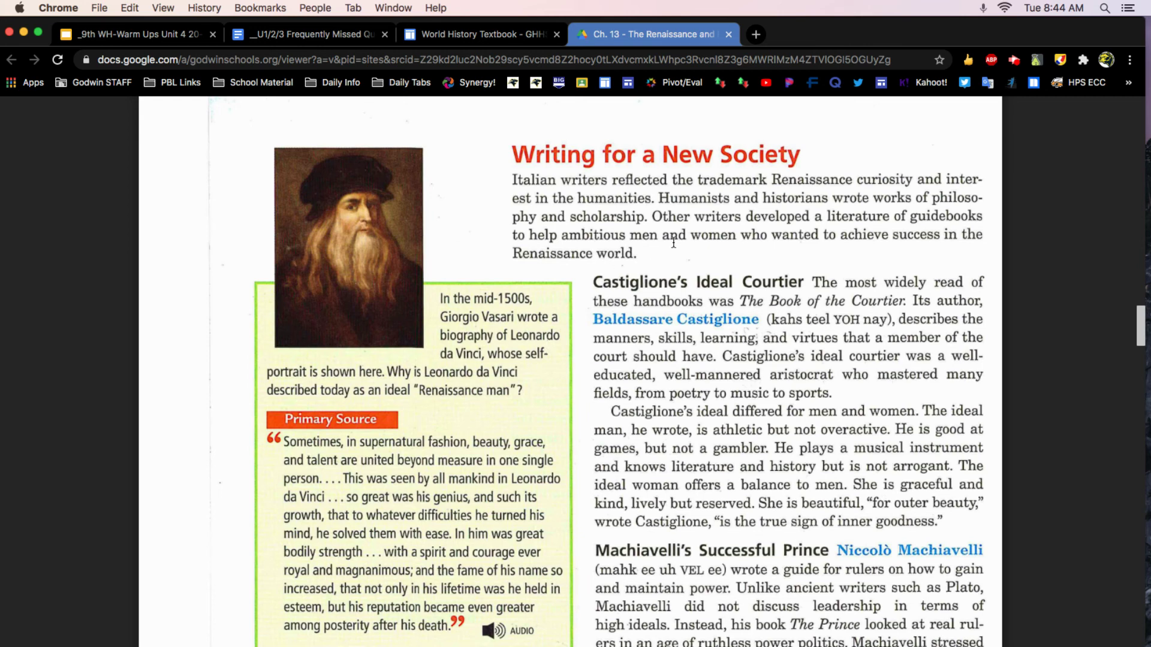
scroll(705, 416, down, 3)
scroll(705, 423, down, 4)
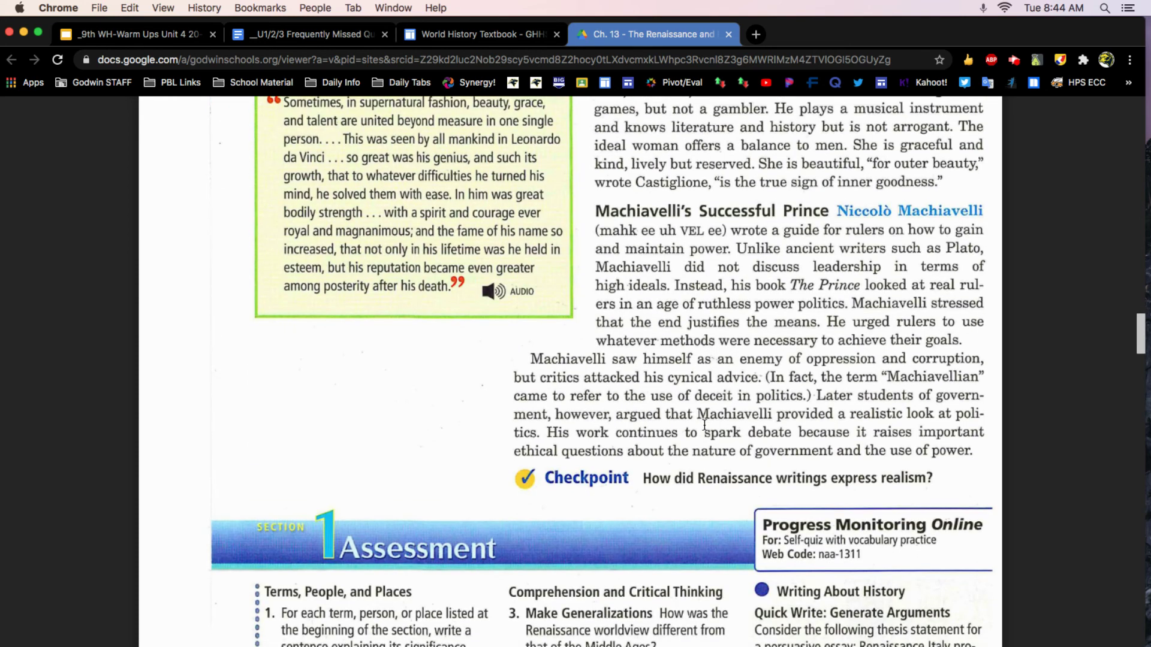